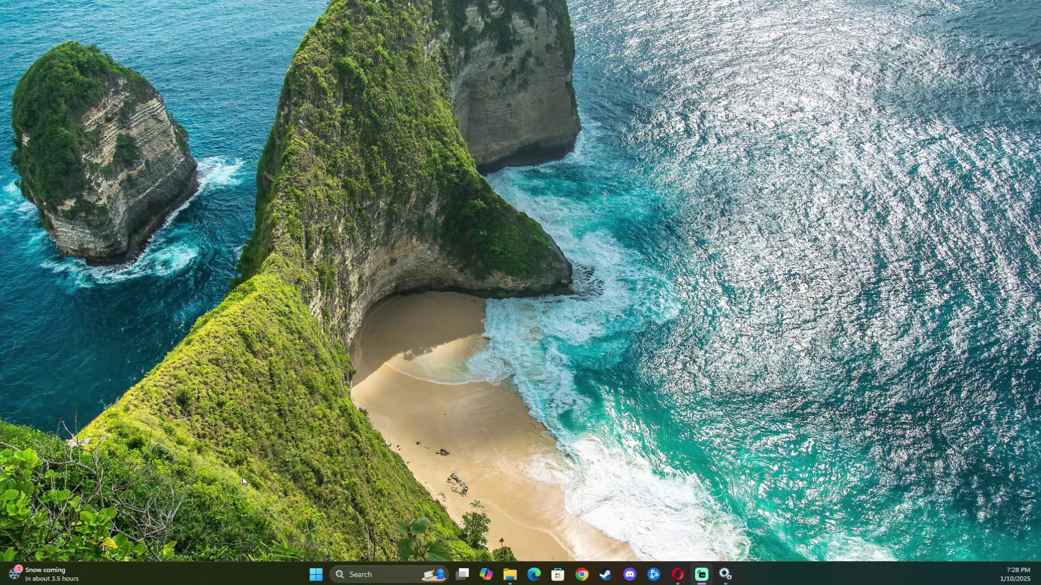
Search the Start menu for "services" and launch the Services console
{"action": "left_click", "coordinate": [376, 574]}
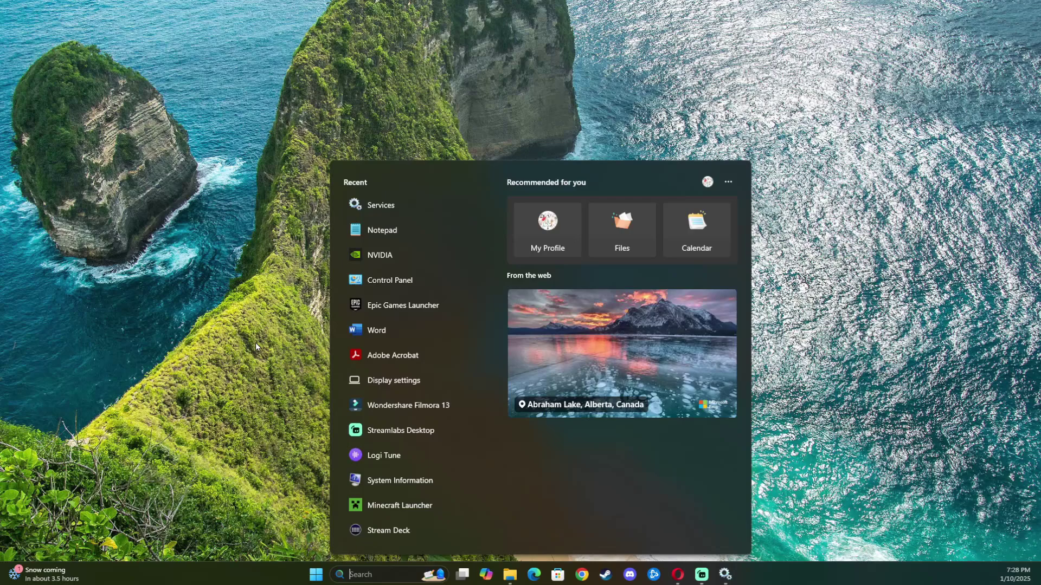
{"action": "type", "text": "services"}
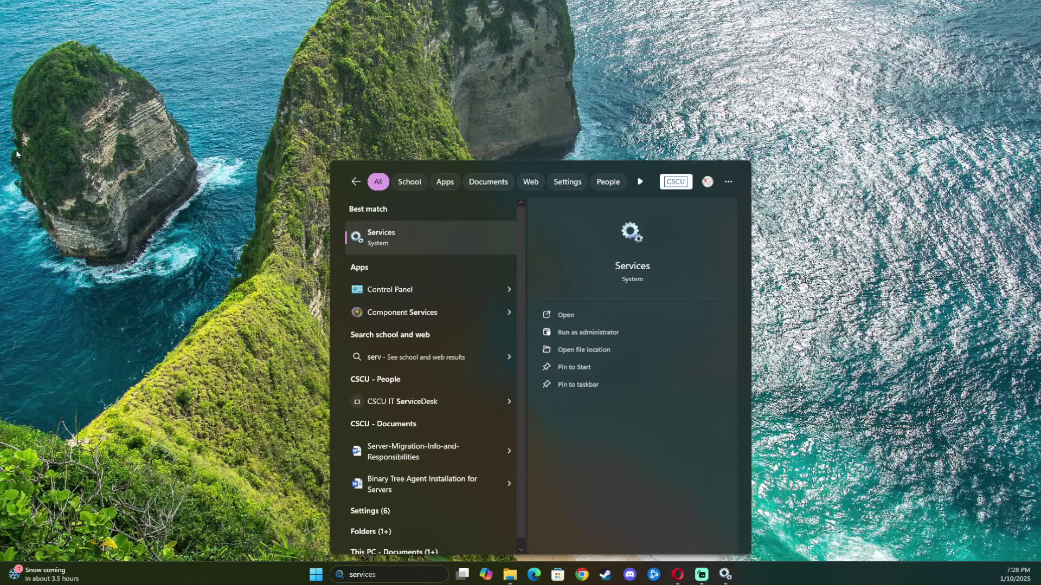
{"action": "left_click", "coordinate": [126, 396]}
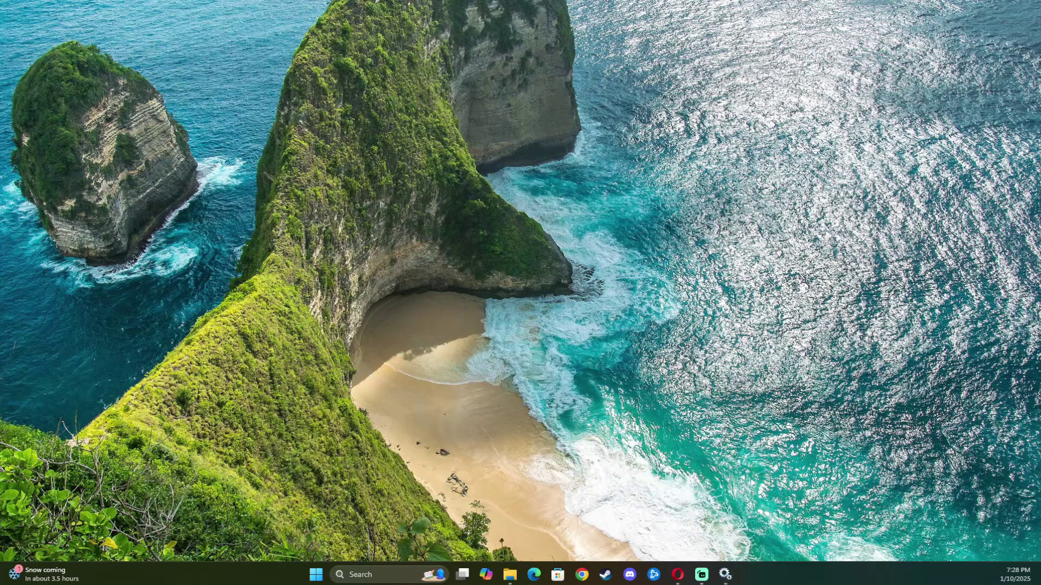
Center the Services window and select Bluetooth Audio Gateway Service to view its description
{"action": "left_click_drag", "start_coordinate": [69, 277], "coordinate": [574, 114]}
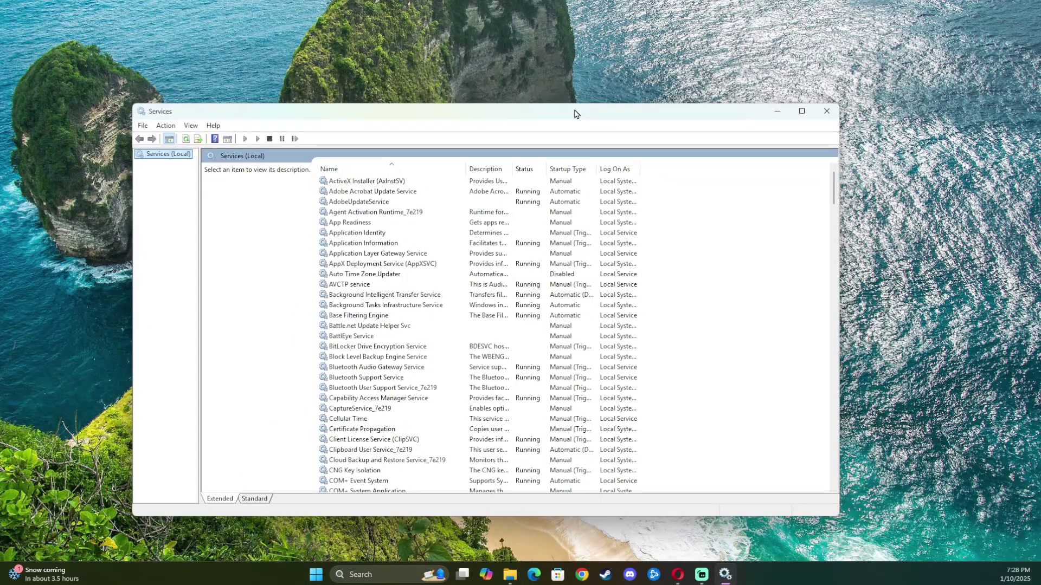
{"action": "left_click_drag", "start_coordinate": [509, 116], "coordinate": [561, 103]}
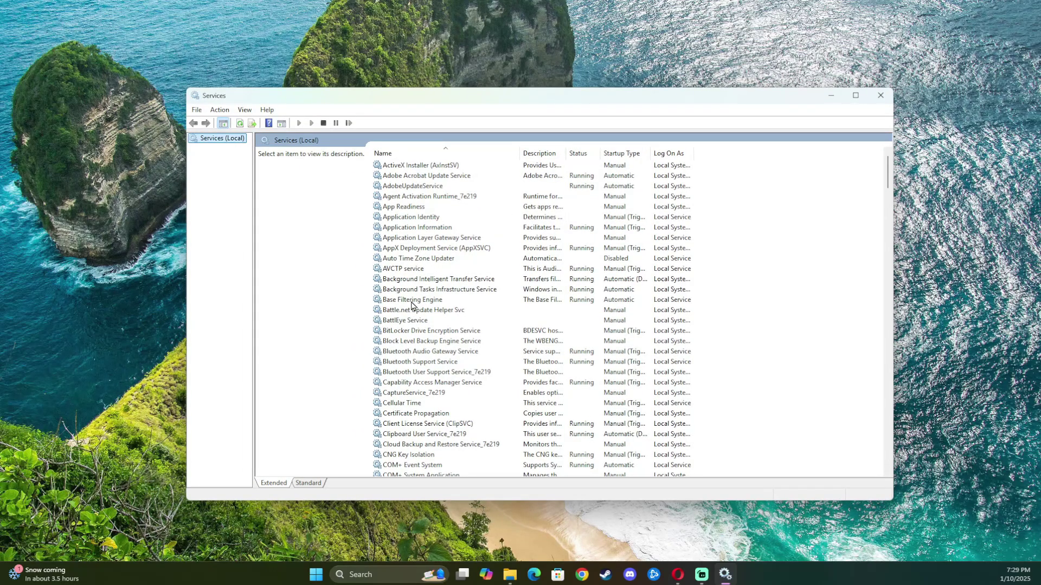
{"action": "left_click", "coordinate": [413, 356]}
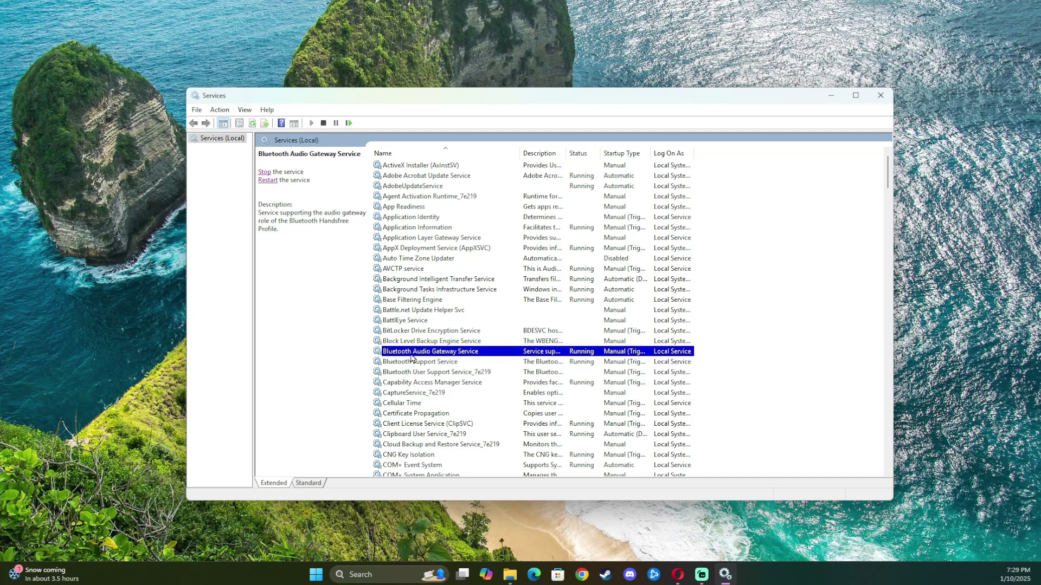
Stop Bluetooth Audio Gateway Service from its context menu
{"action": "right_click", "coordinate": [475, 351]}
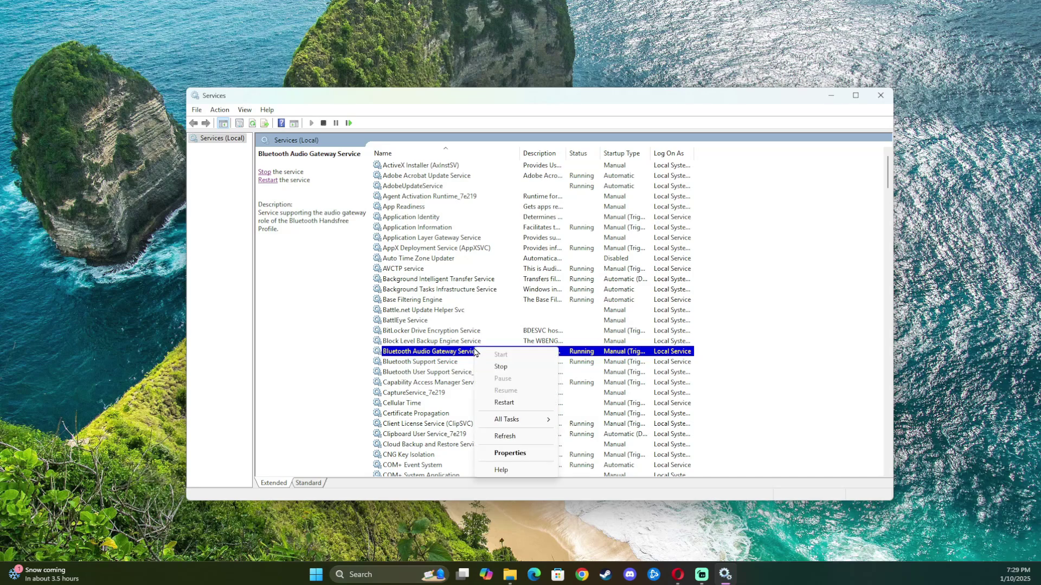
{"action": "left_click", "coordinate": [508, 367]}
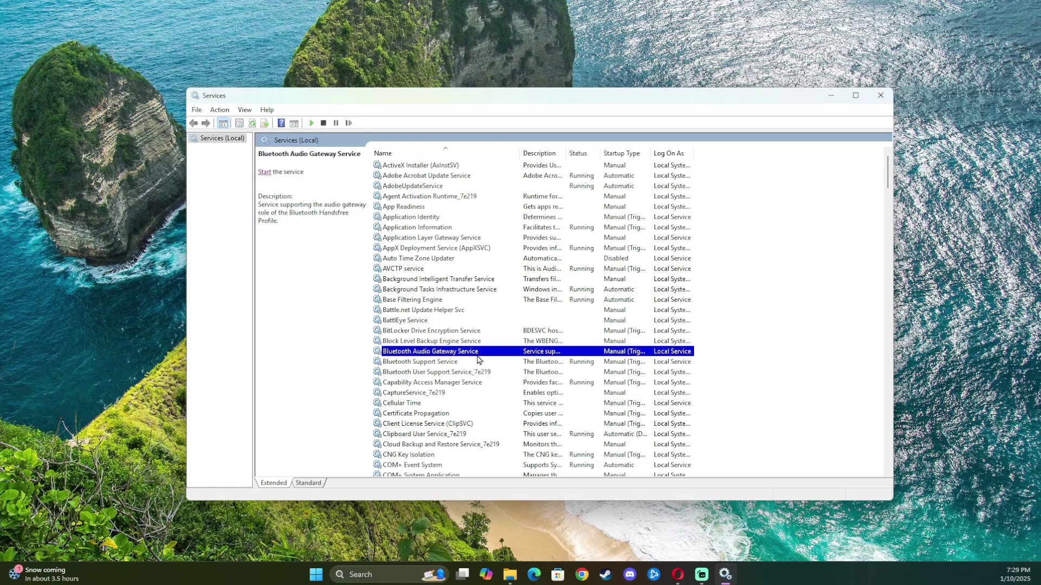
{"action": "mouse_move", "coordinate": [430, 351]}
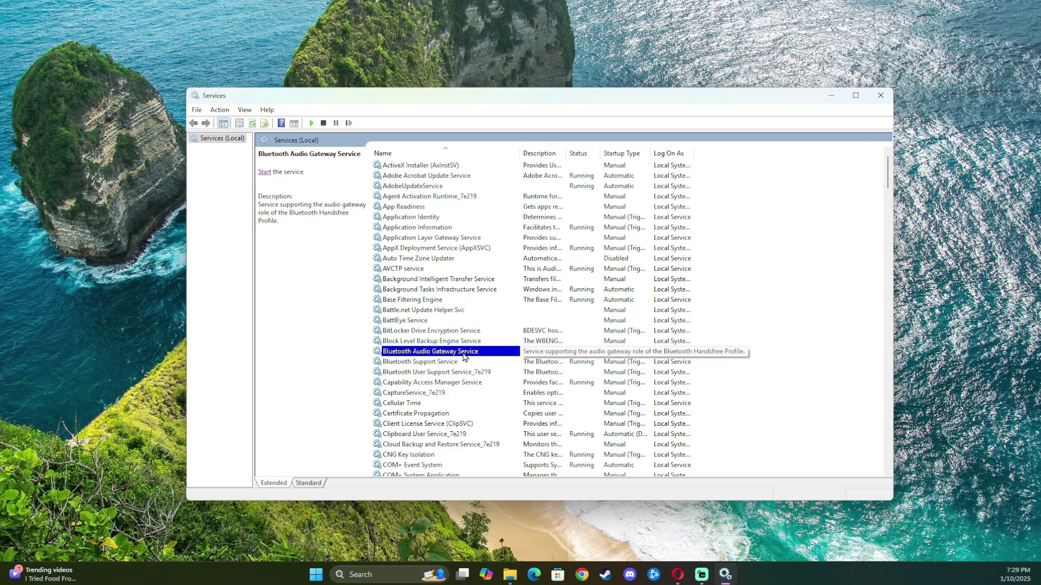
Change Bluetooth Audio Gateway Service's startup type to Disabled in Properties and apply it
{"action": "right_click", "coordinate": [465, 356]}
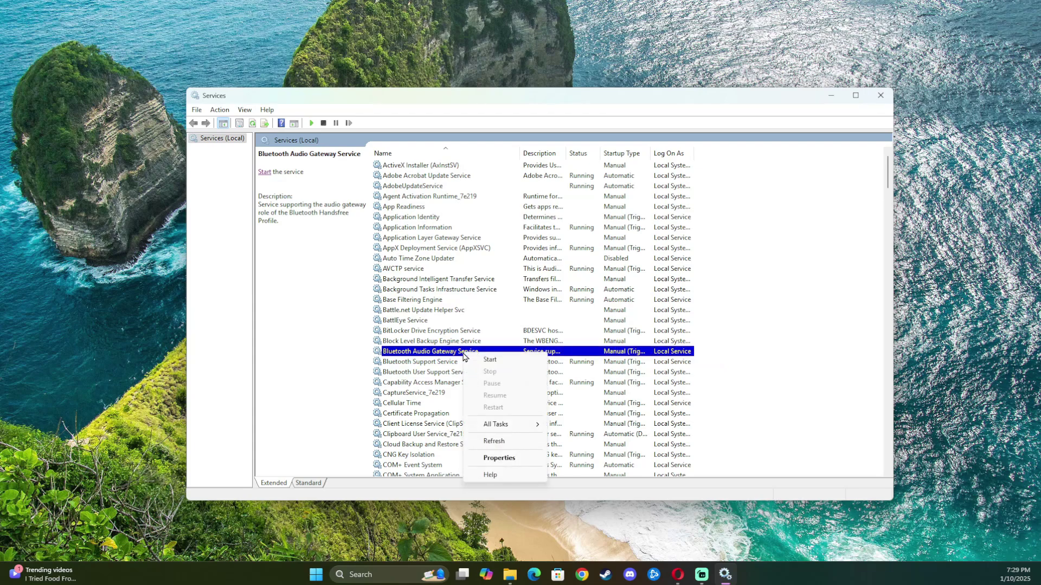
{"action": "left_click", "coordinate": [498, 458]}
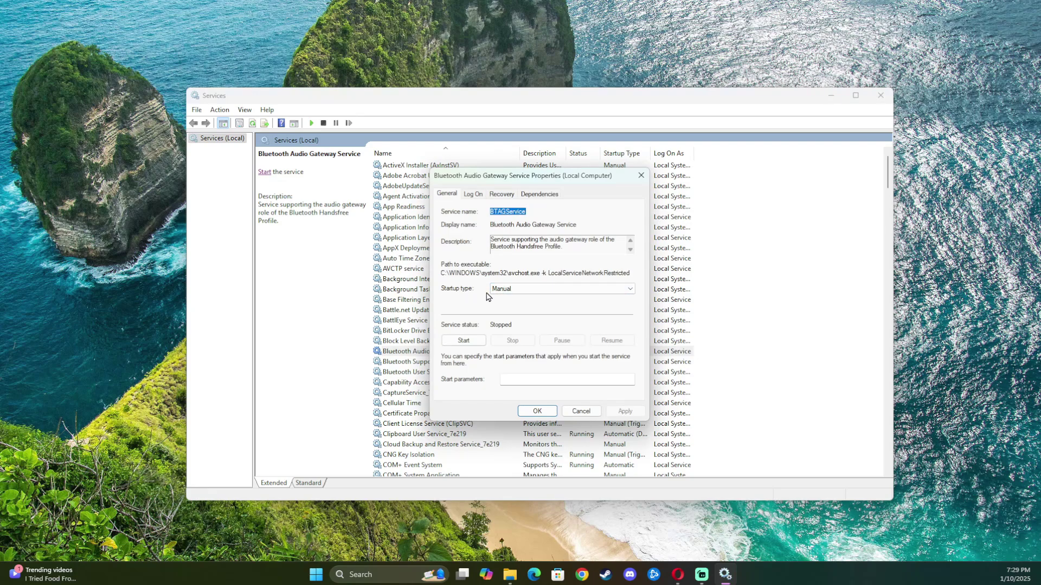
{"action": "left_click", "coordinate": [504, 290]}
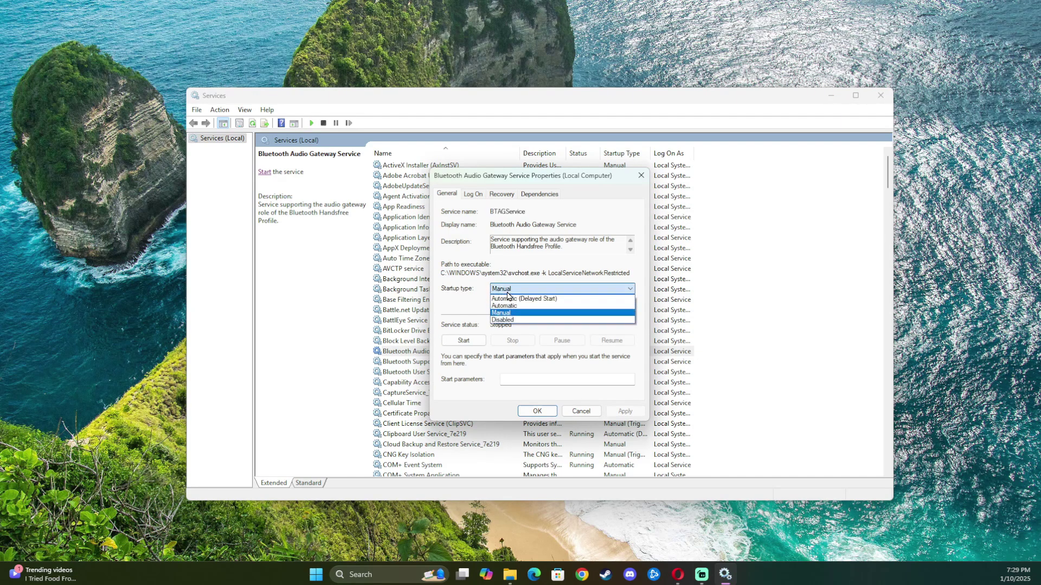
{"action": "left_click", "coordinate": [515, 320]}
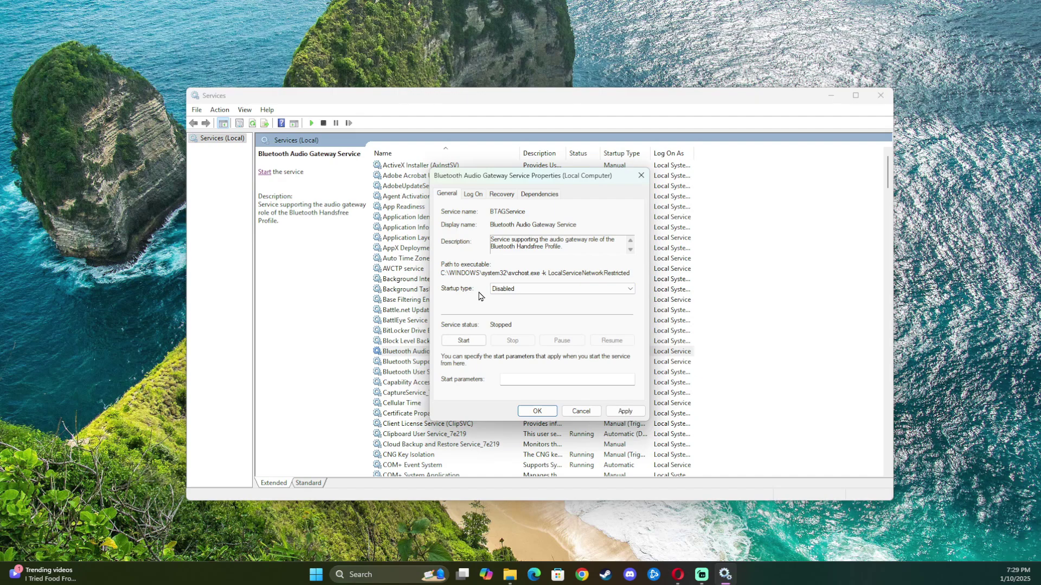
{"action": "left_click", "coordinate": [620, 410]}
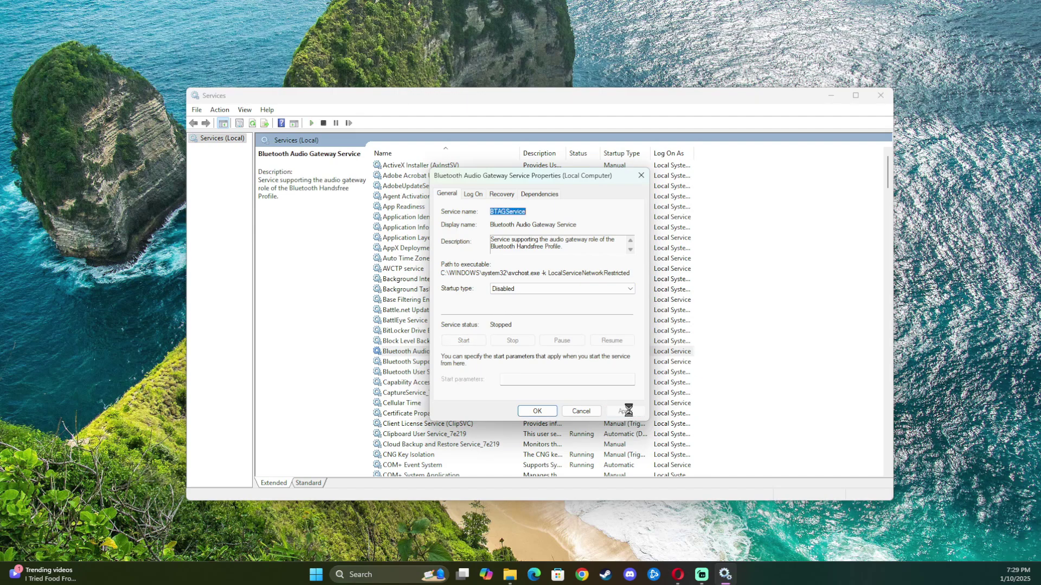
{"action": "left_click", "coordinate": [537, 410]}
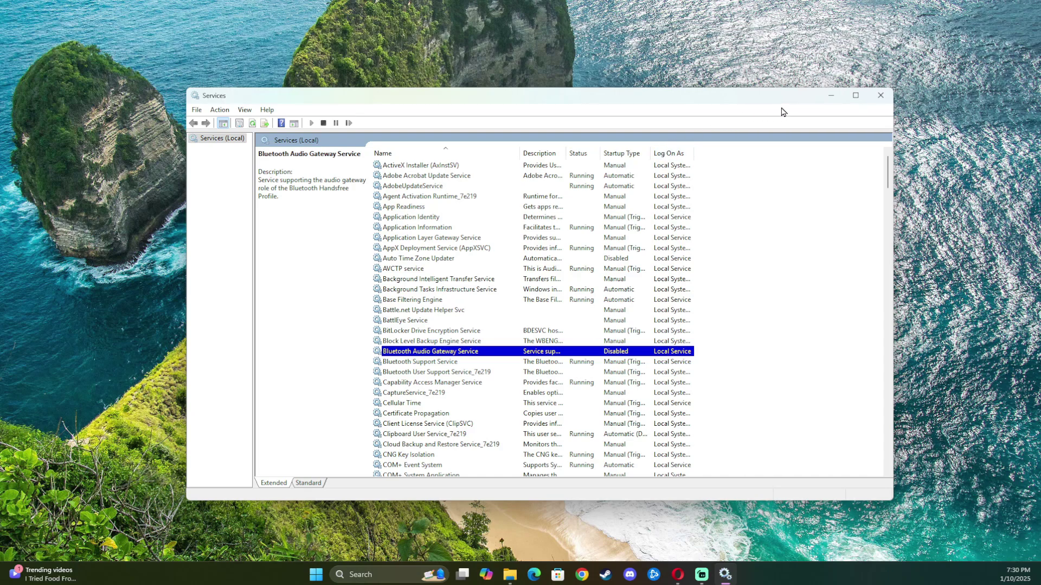